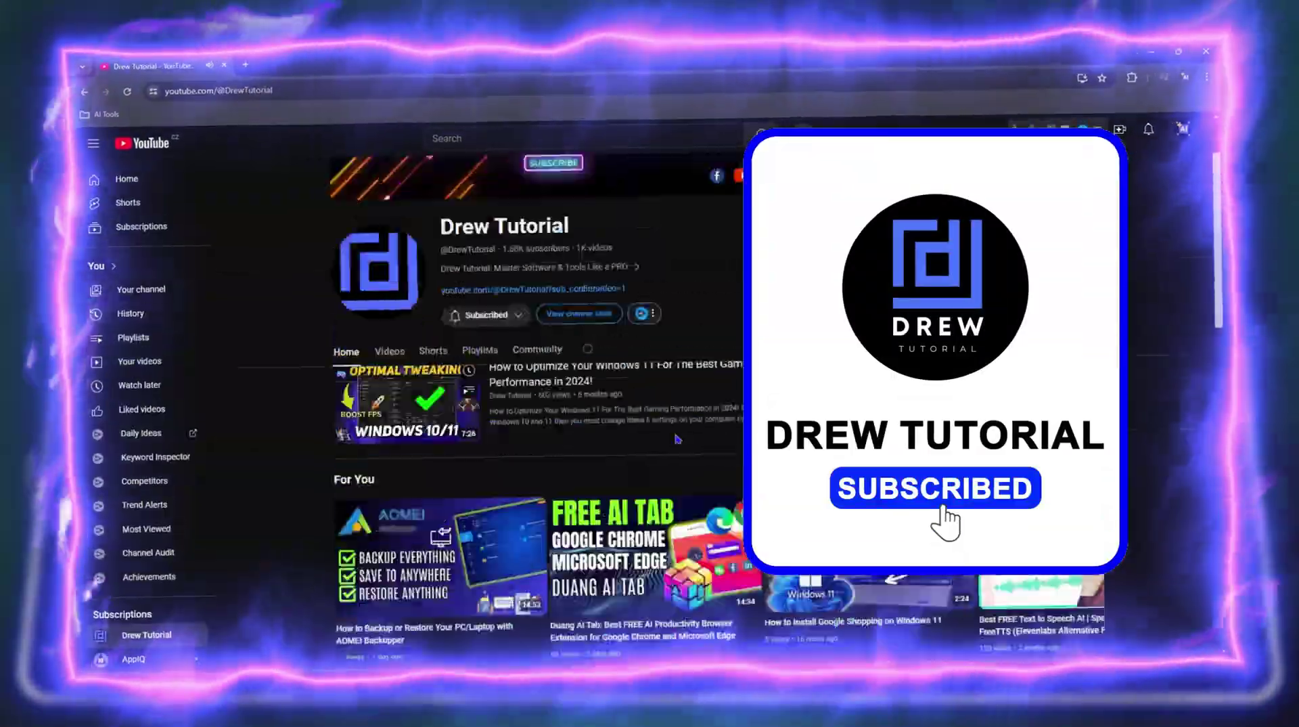
pyautogui.scroll(-10, 676, 438)
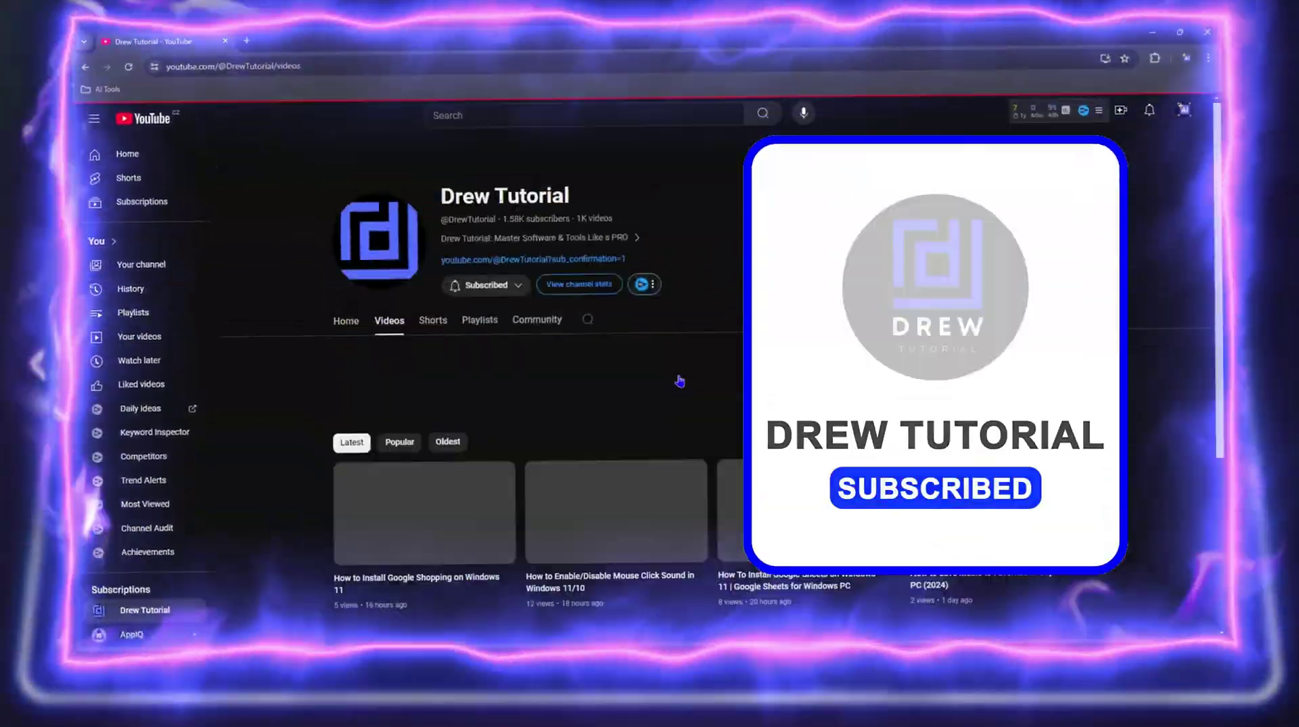
pyautogui.scroll(-10, 676, 439)
pyautogui.scroll(-5, 677, 438)
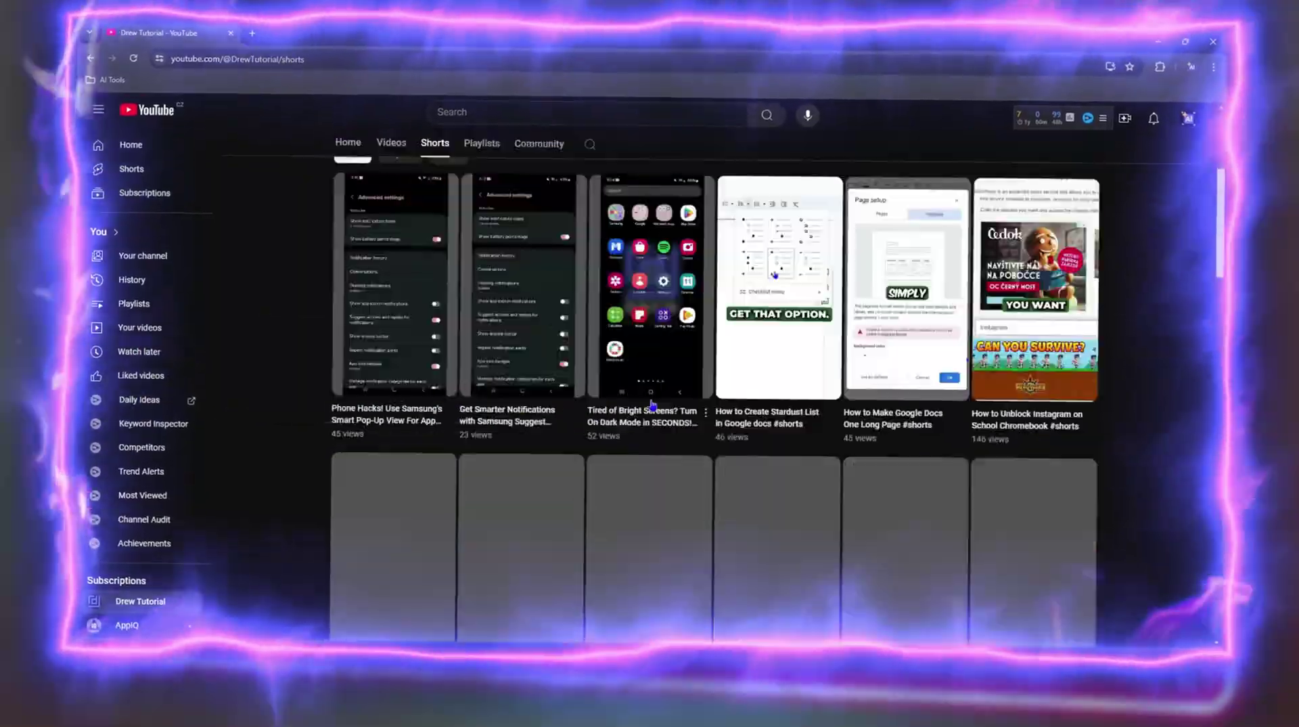
pyautogui.scroll(-5, 676, 438)
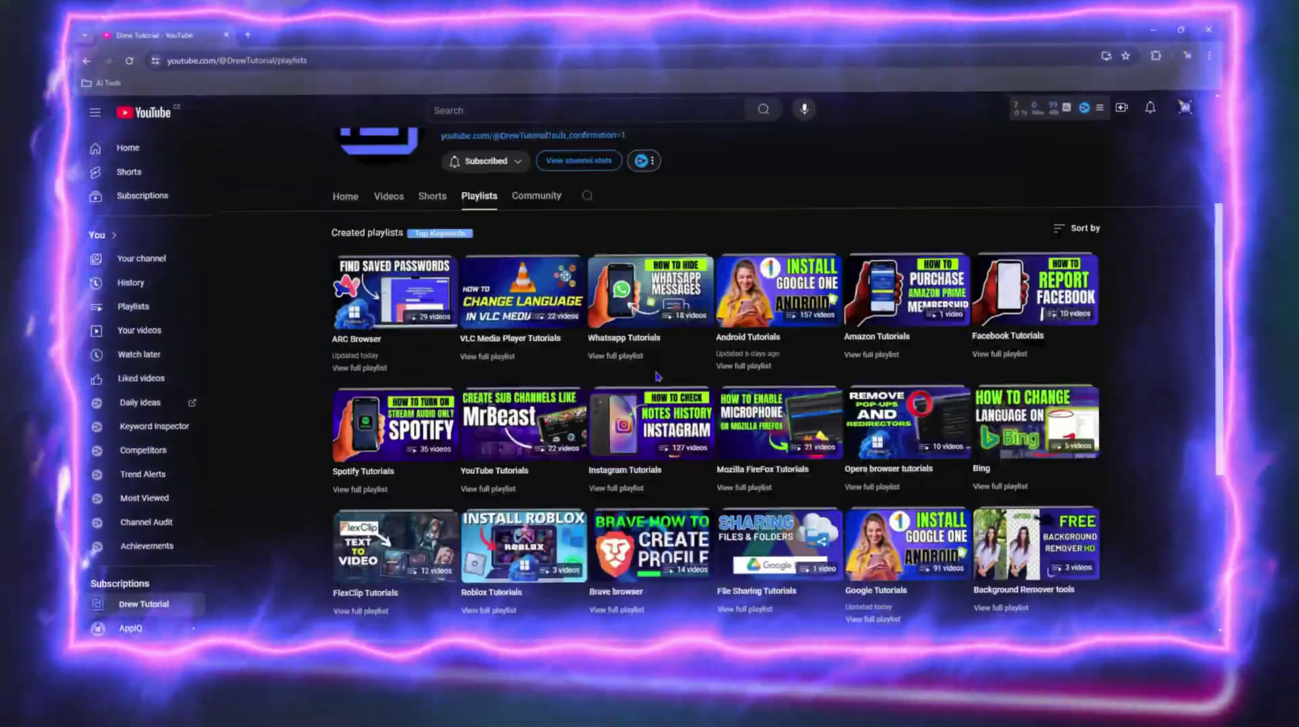
pyautogui.scroll(5, 677, 438)
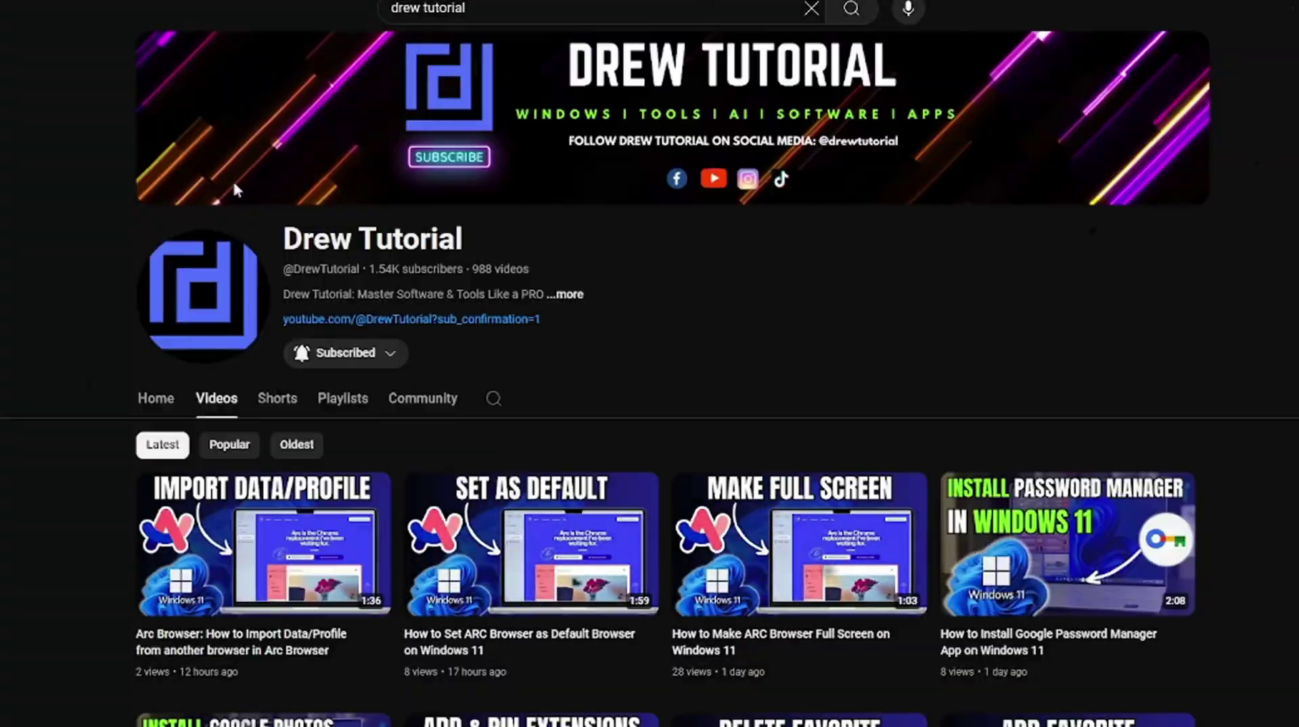
pyautogui.scroll(-5, 649, 406)
pyautogui.scroll(3, 649, 406)
pyautogui.scroll(-15, 908, 409)
pyautogui.scroll(20, 728, 435)
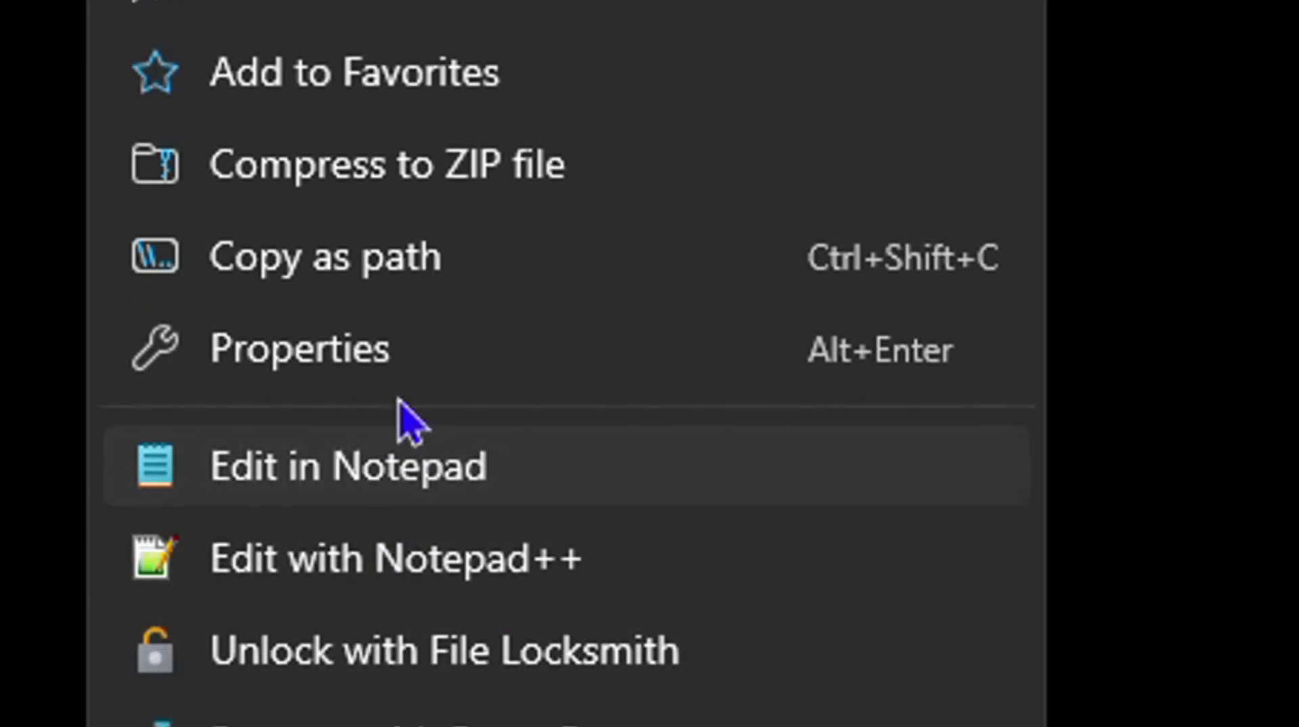
# Change the Google Chrome desktop shortcut's icon to the yellow Chrome logo in its properties and apply it.
pyautogui.click(400, 359)
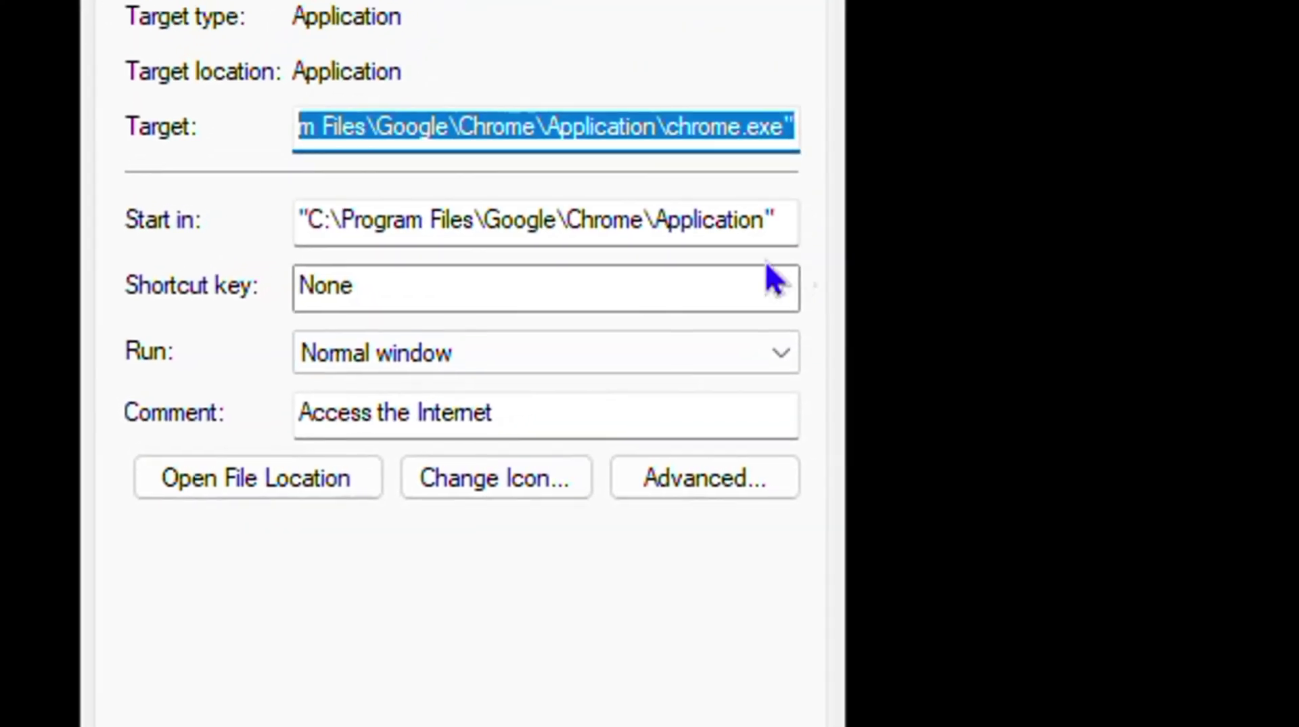
pyautogui.click(481, 489)
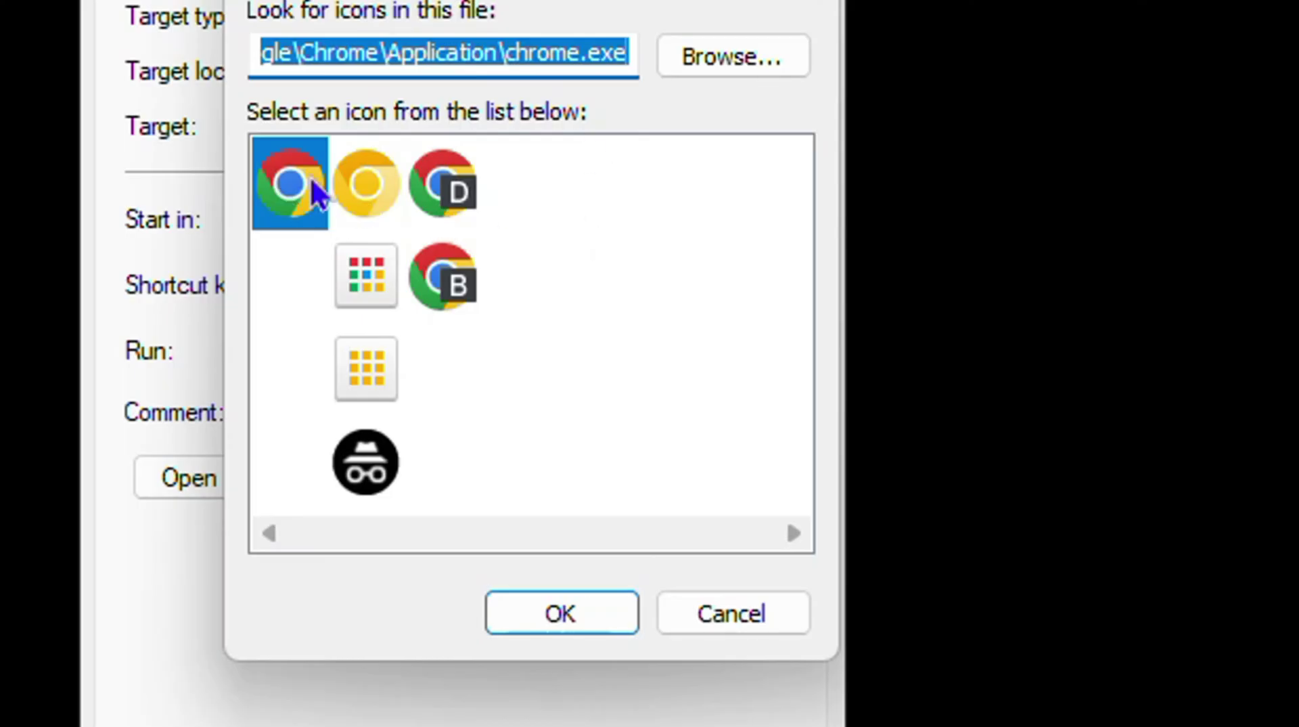
pyautogui.click(367, 187)
pyautogui.click(562, 613)
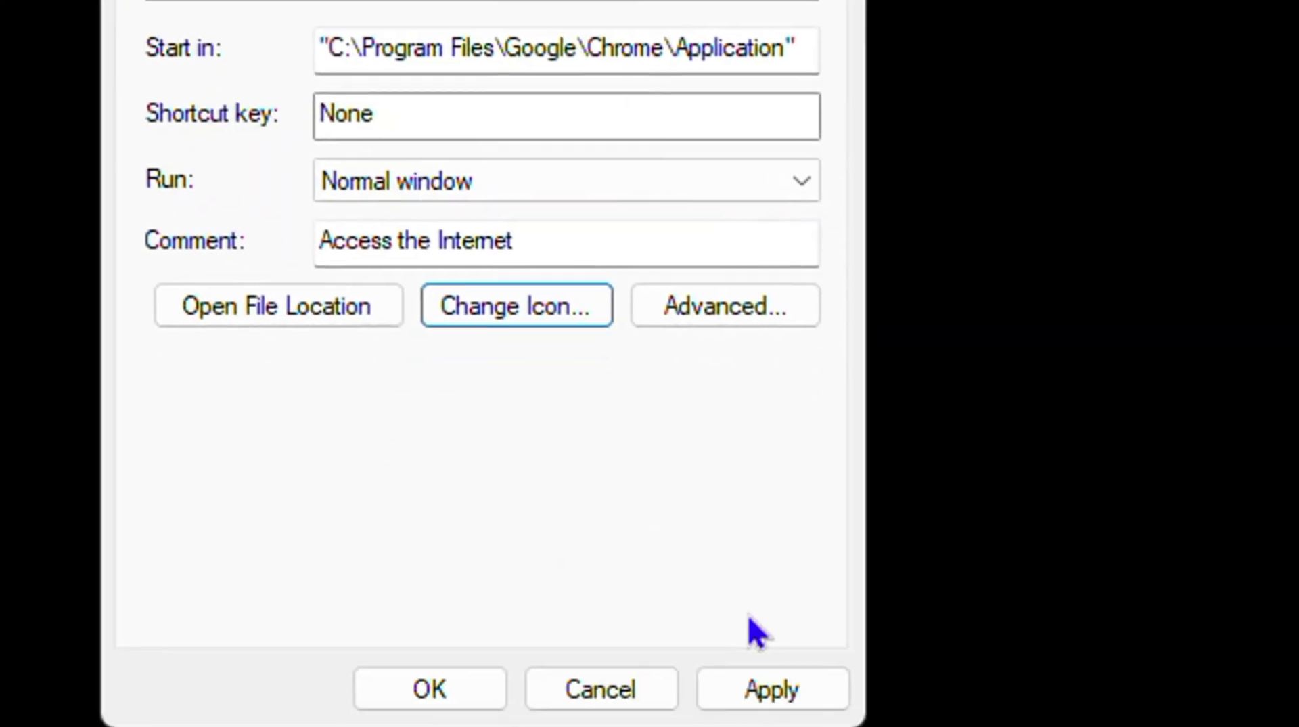
pyautogui.click(832, 459)
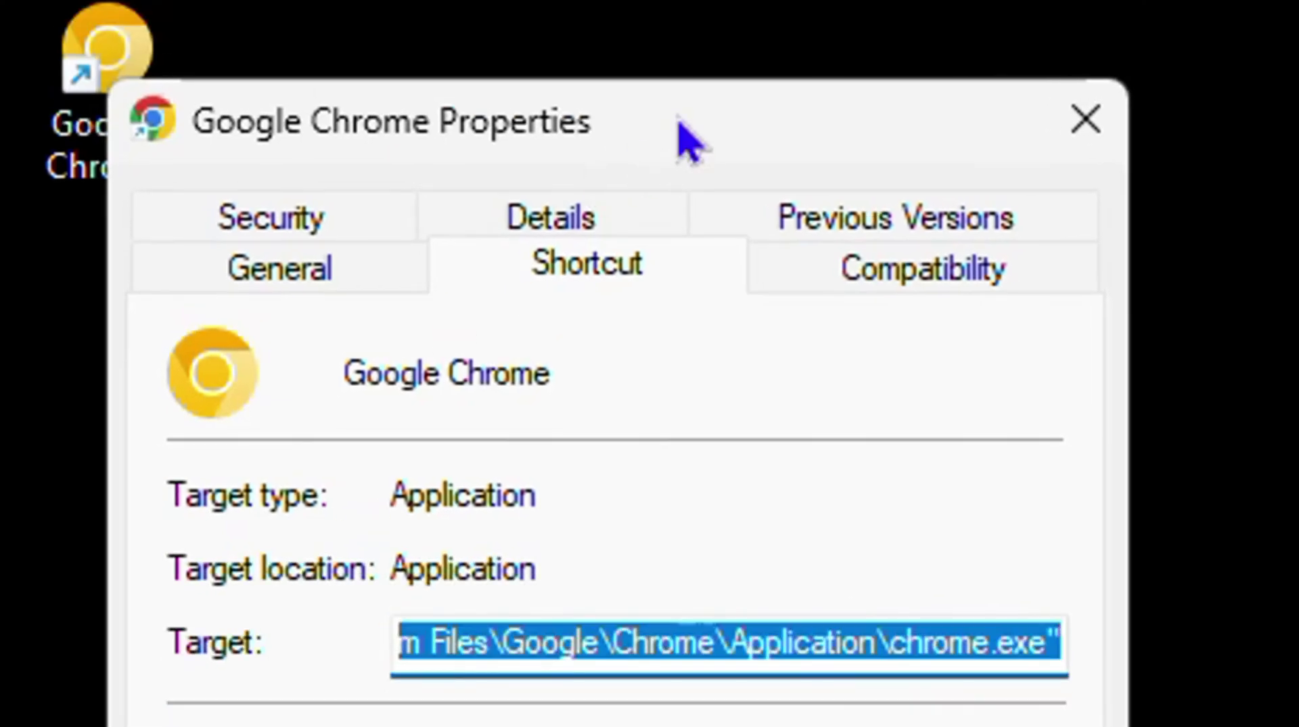
# Set the Google Chrome shortcut's icon back to the standard multicolour Chrome logo and apply the change.
pyautogui.moveTo(690, 139); pyautogui.dragTo(1247, 290)
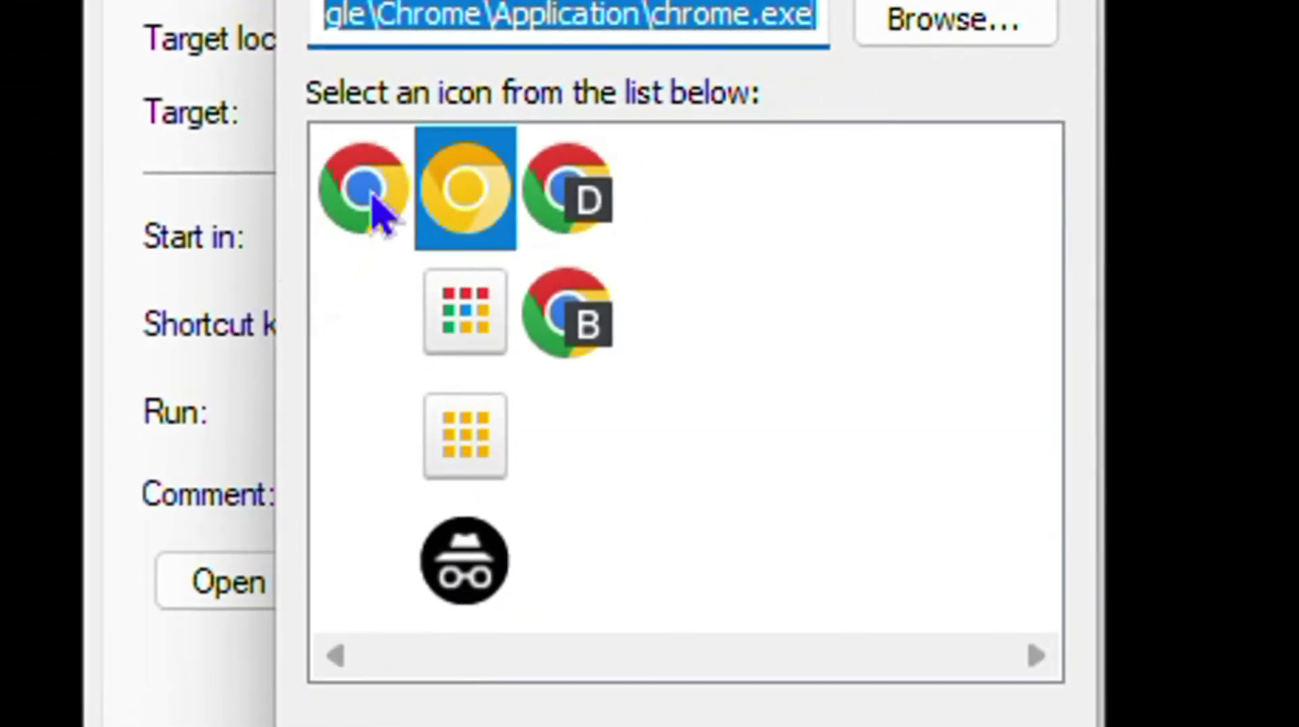
pyautogui.click(369, 200)
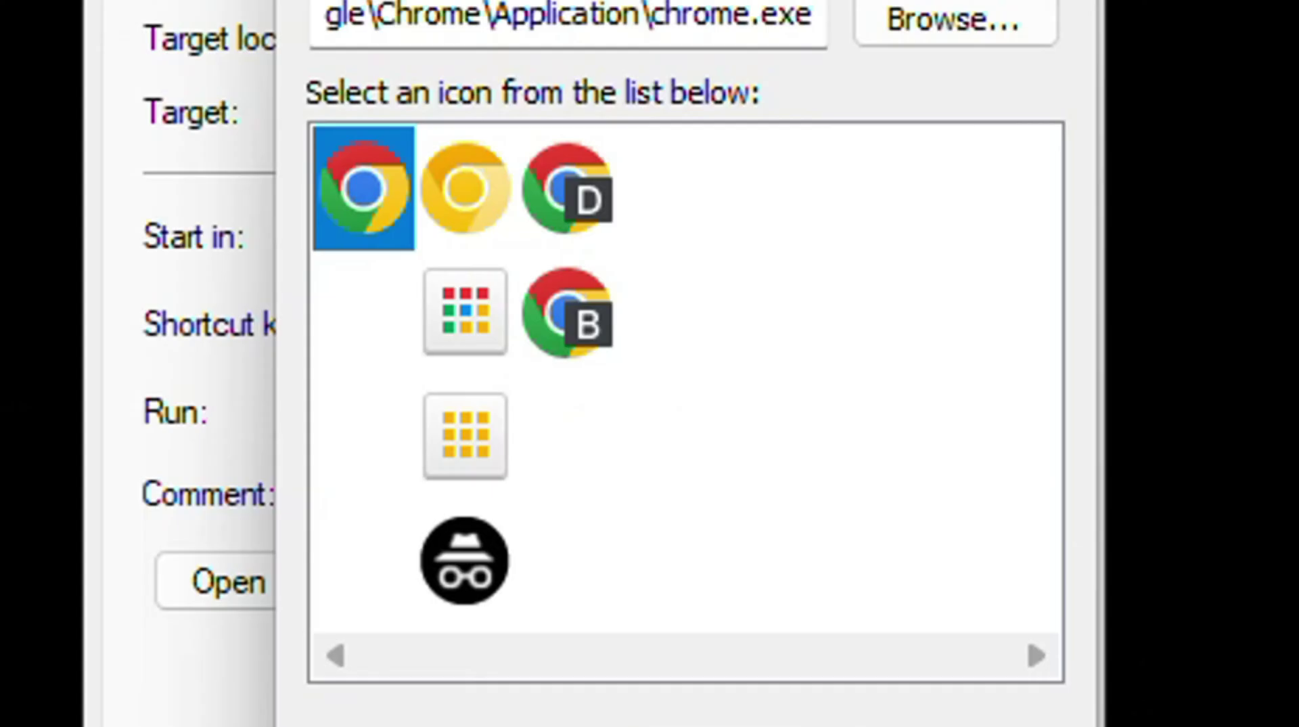
pyautogui.press('Return')
pyautogui.click(1001, 530)
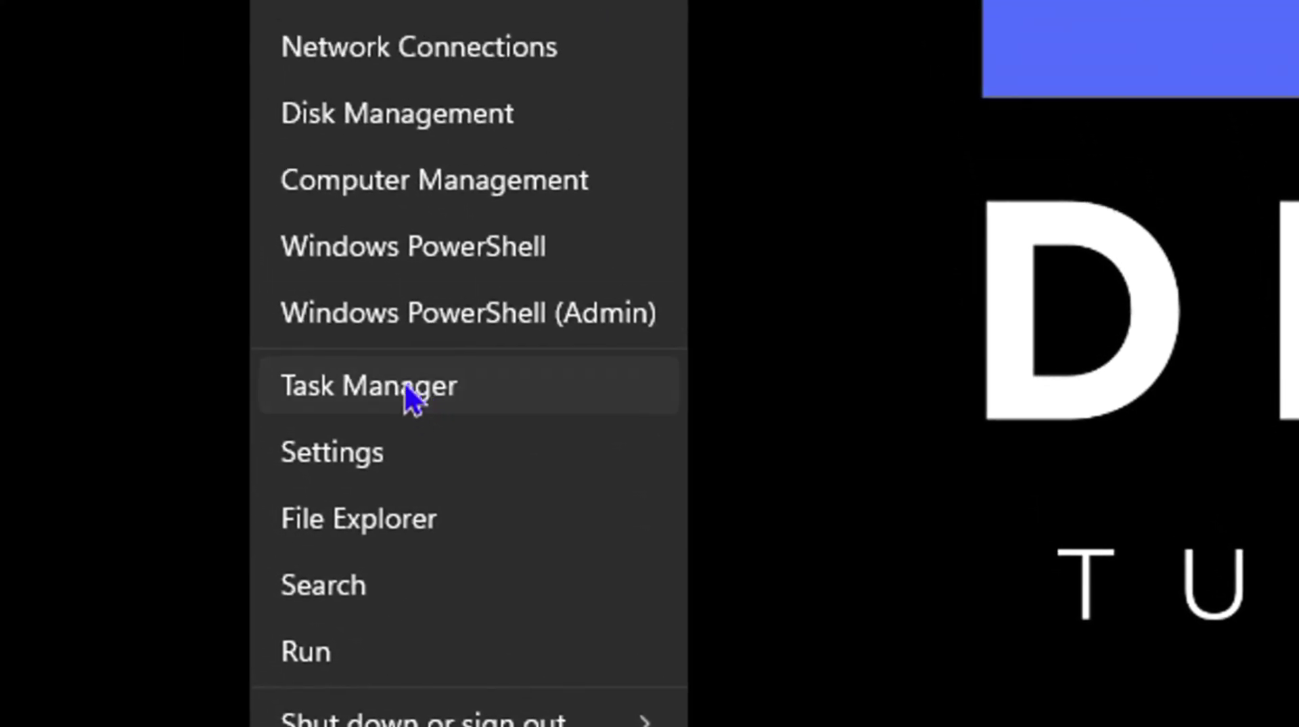
# Open Task Manager and restart the Windows Explorer process.
pyautogui.click(406, 389)
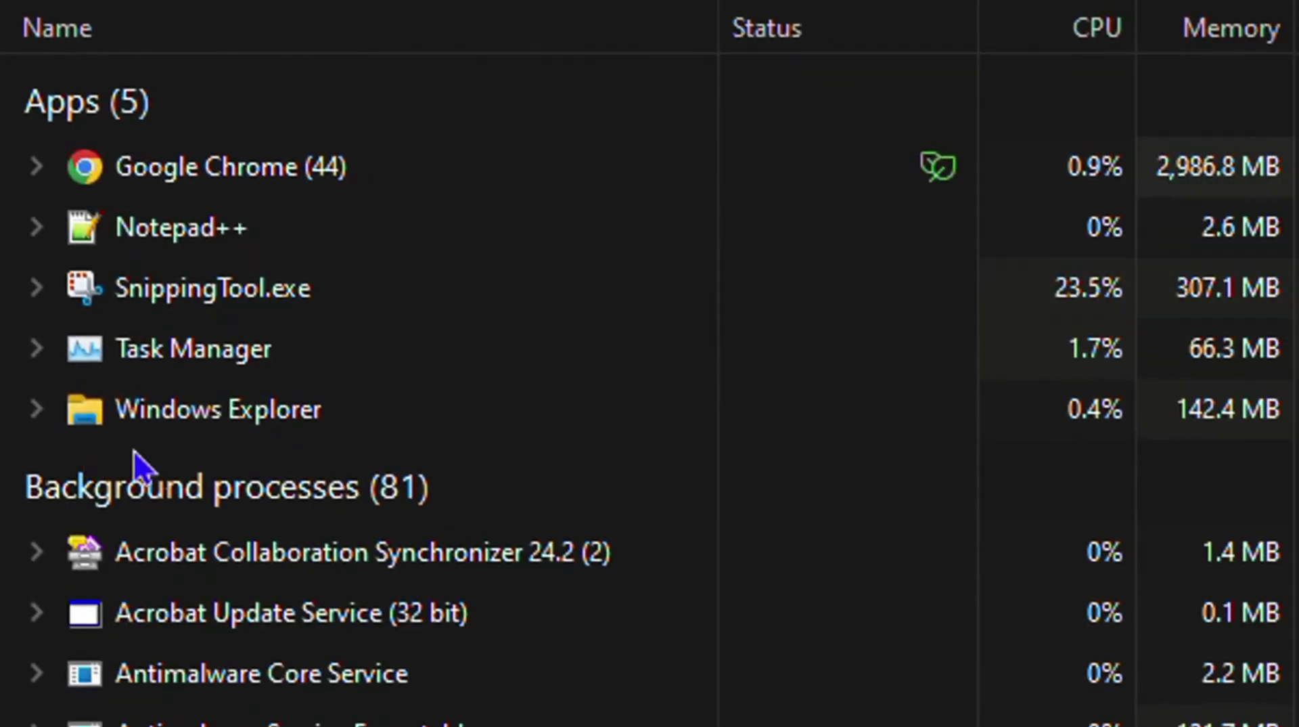
pyautogui.rightClick(262, 413)
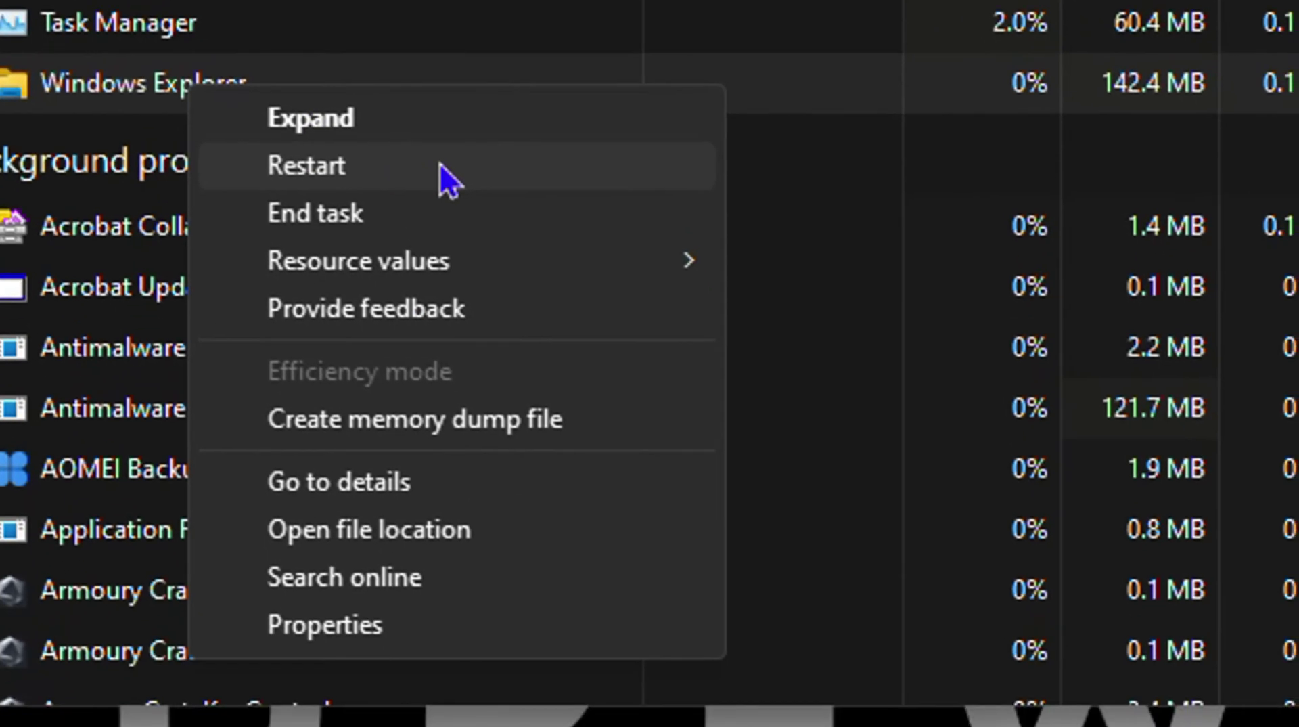
pyautogui.rightClick(108, 81)
pyautogui.click(302, 161)
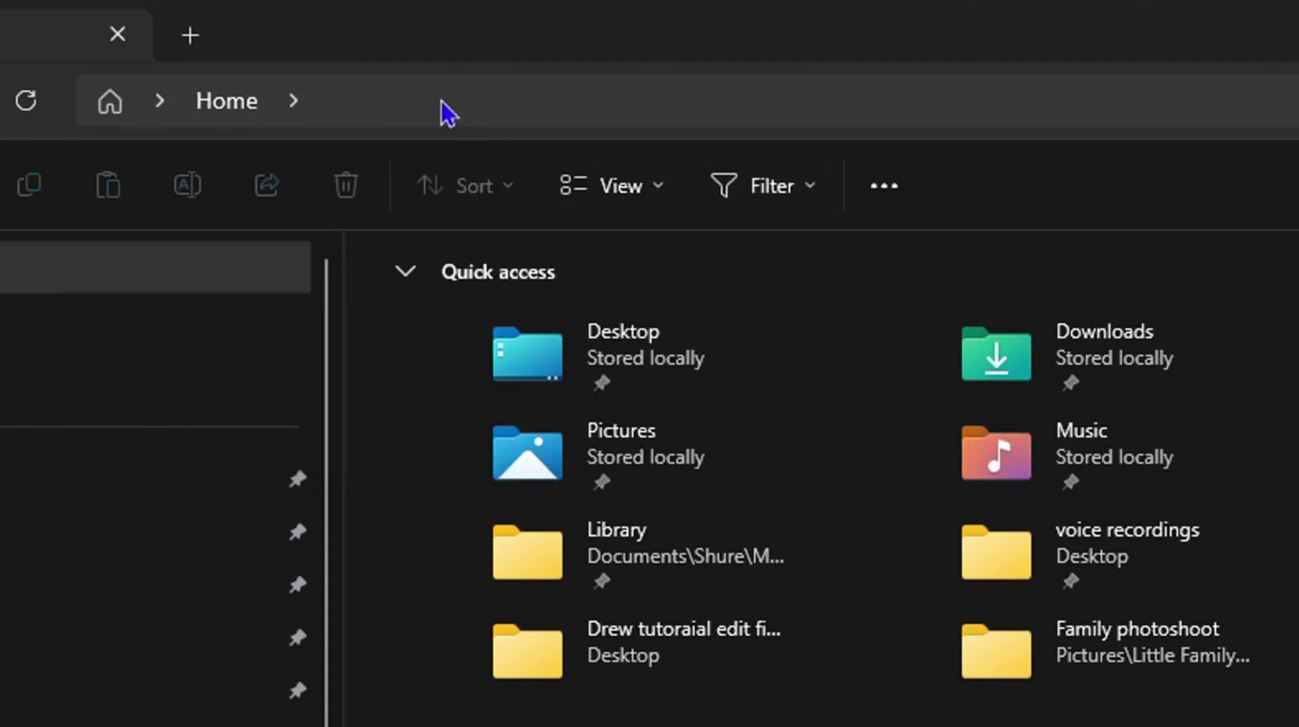
# Go to %appdata% in File Explorer, move up to the AppData folder and open its Local folder.
pyautogui.click(456, 115)
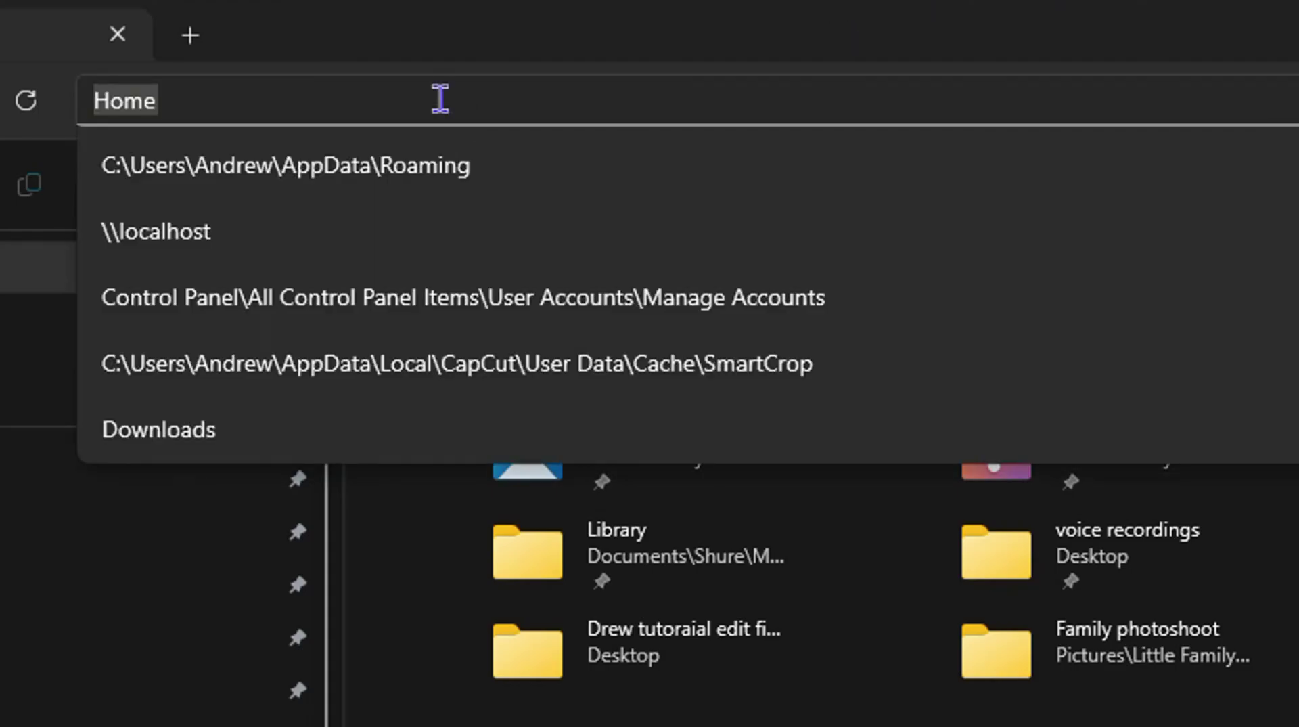
pyautogui.write('%appdata')
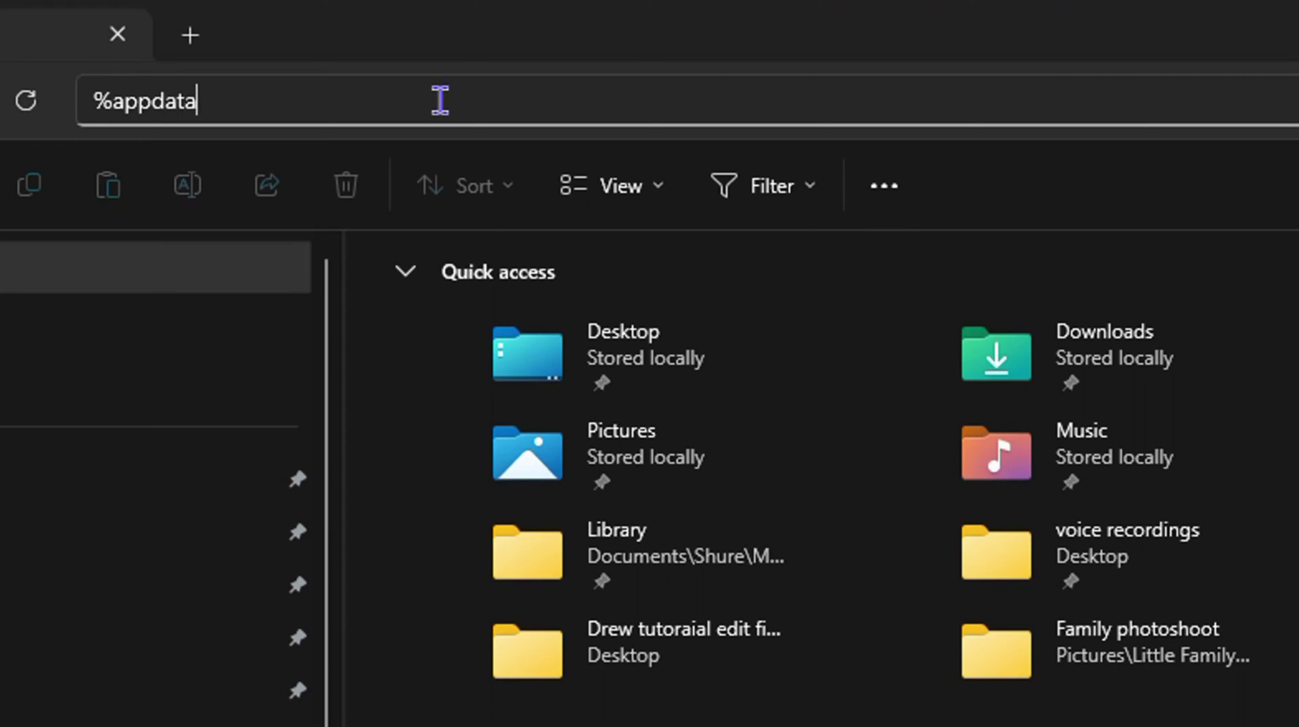
pyautogui.write('%')
pyautogui.press('Return')
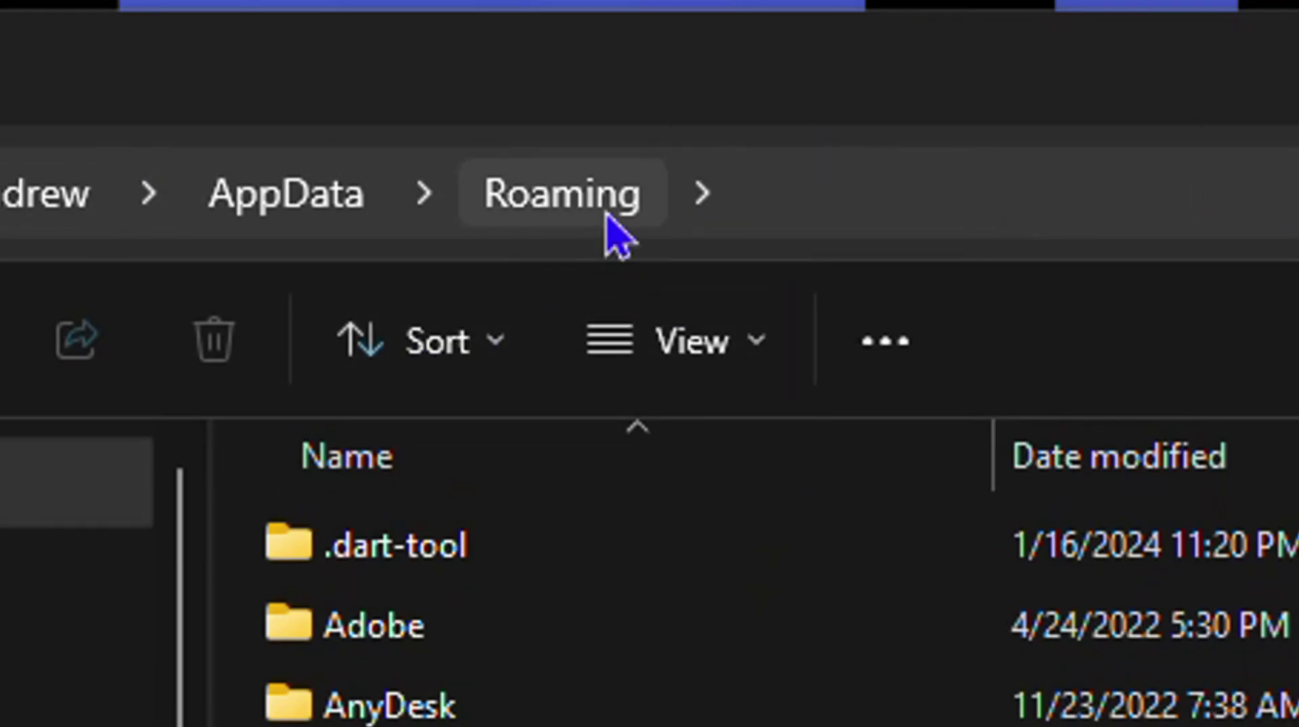
pyautogui.click(287, 193)
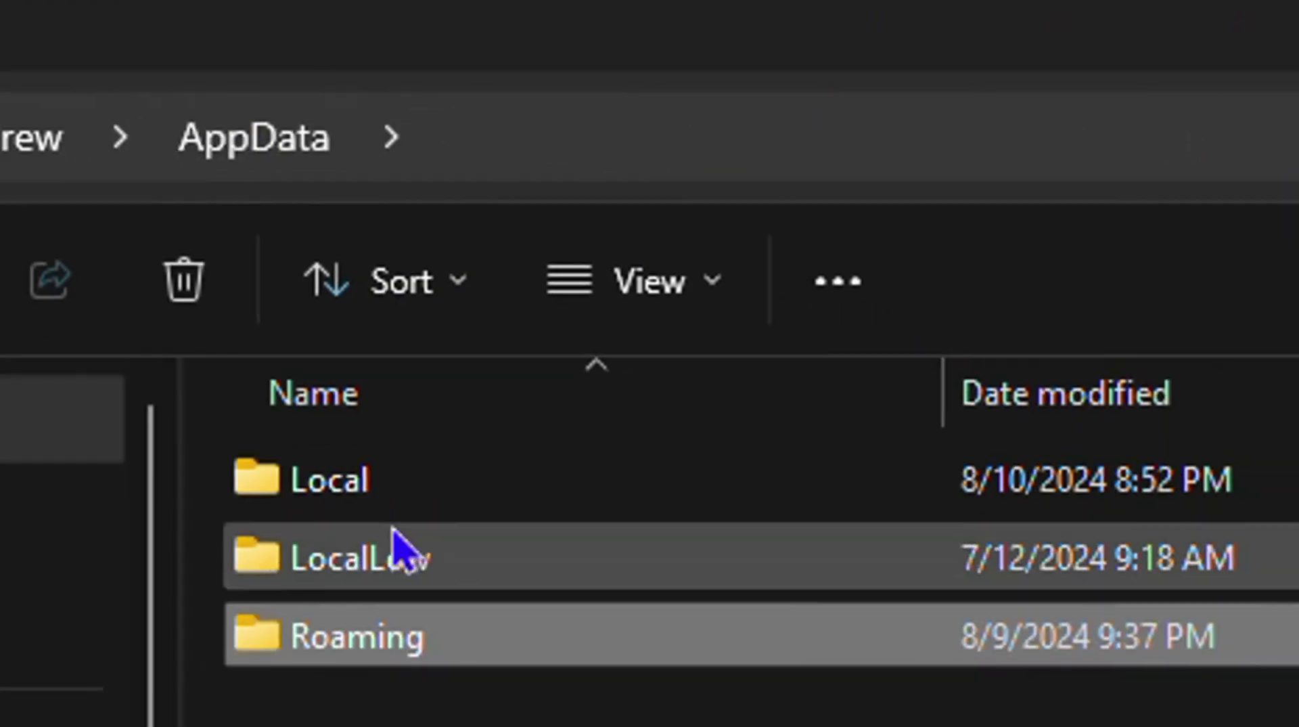
pyautogui.click(345, 487)
pyautogui.doubleClick(157, 140)
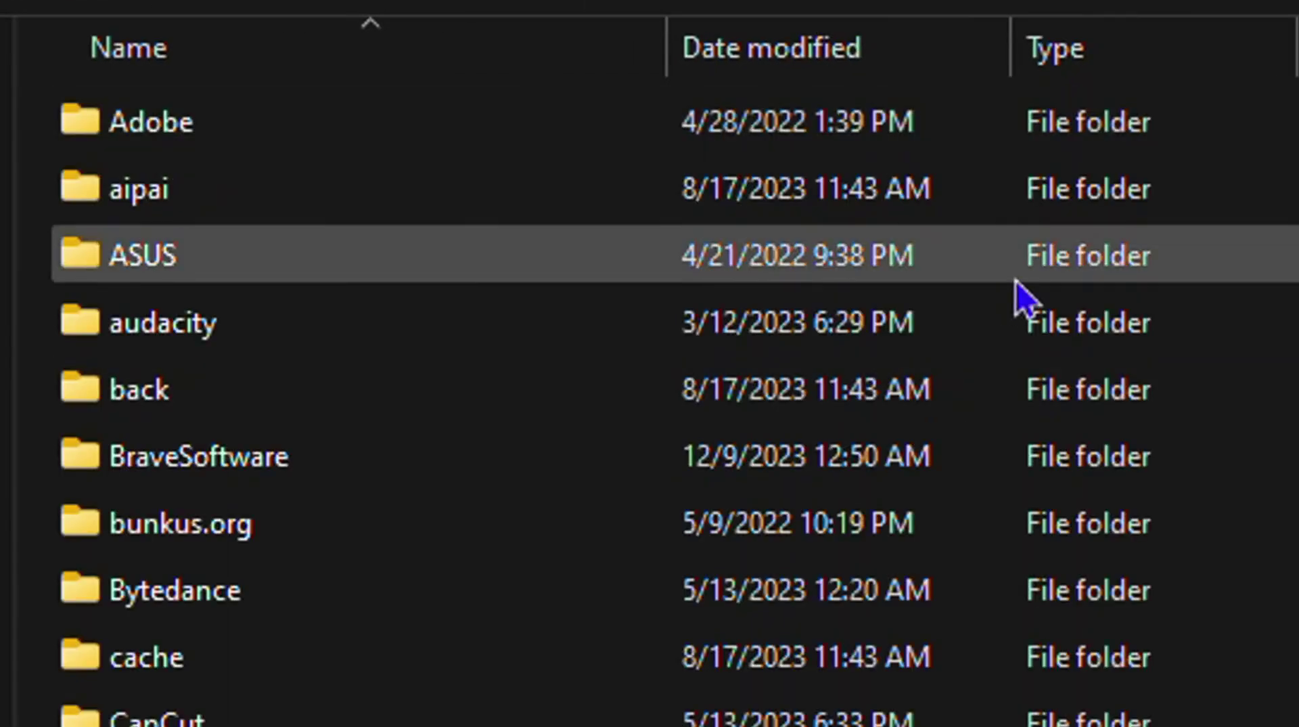
# Turn off the display of hidden items in the Local folder.
pyautogui.scroll(-1, 567, 658)
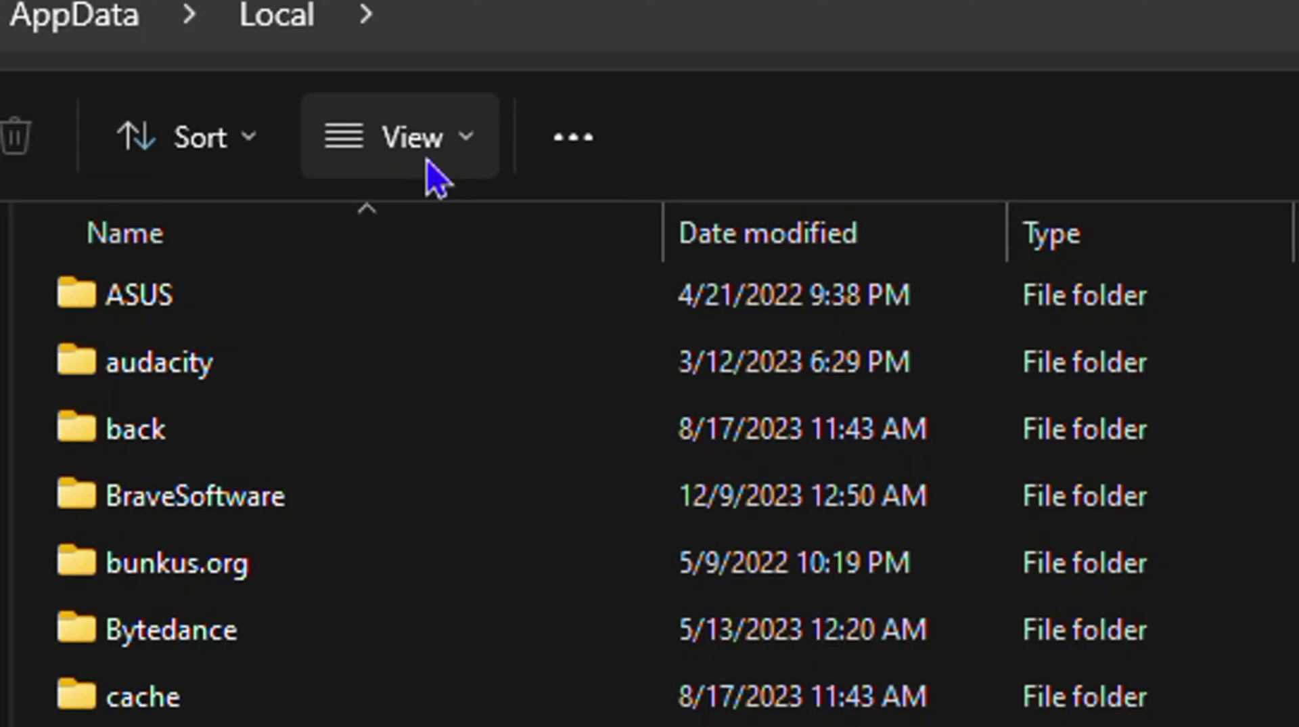
pyautogui.click(433, 146)
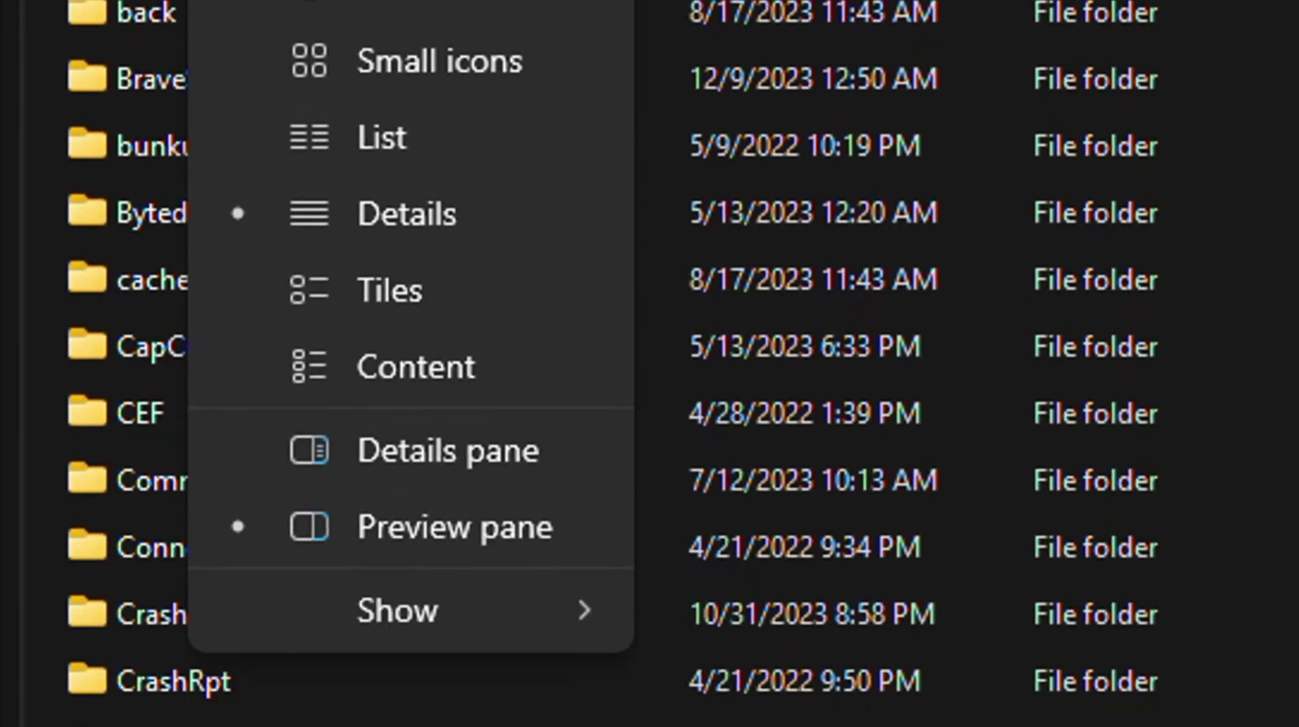
pyautogui.moveTo(406, 612)
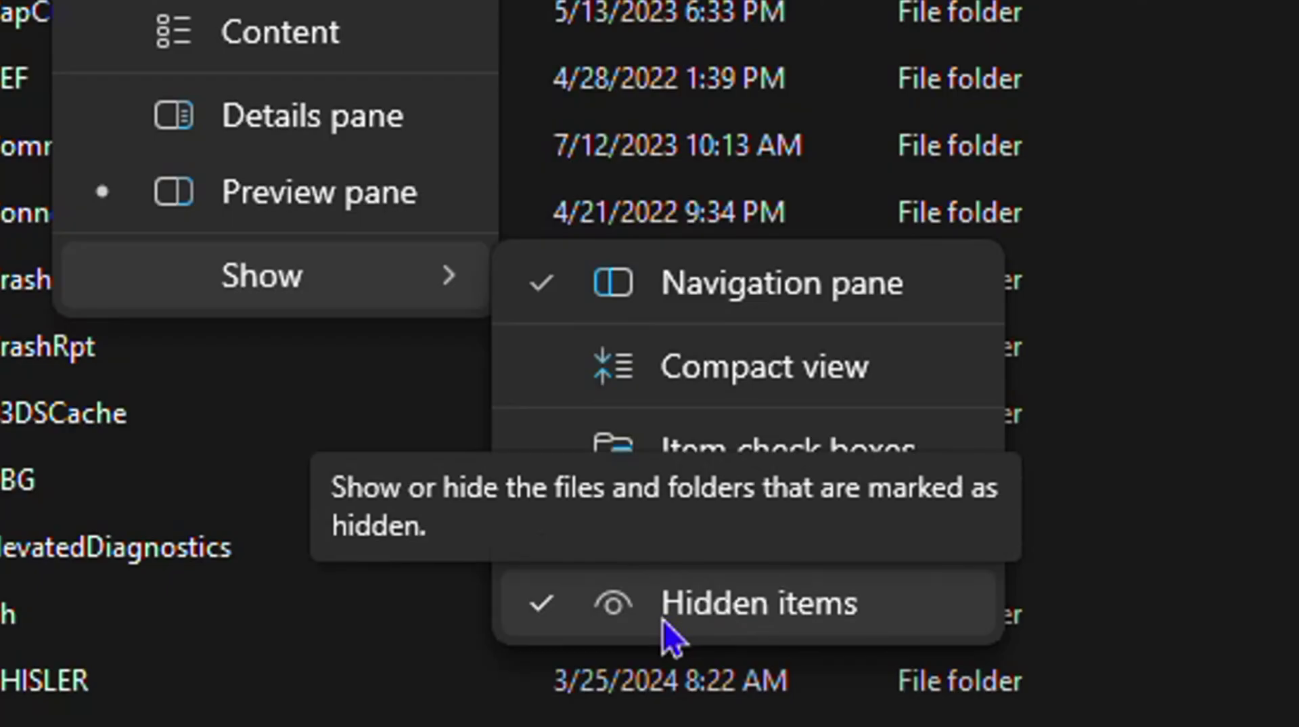
pyautogui.click(572, 617)
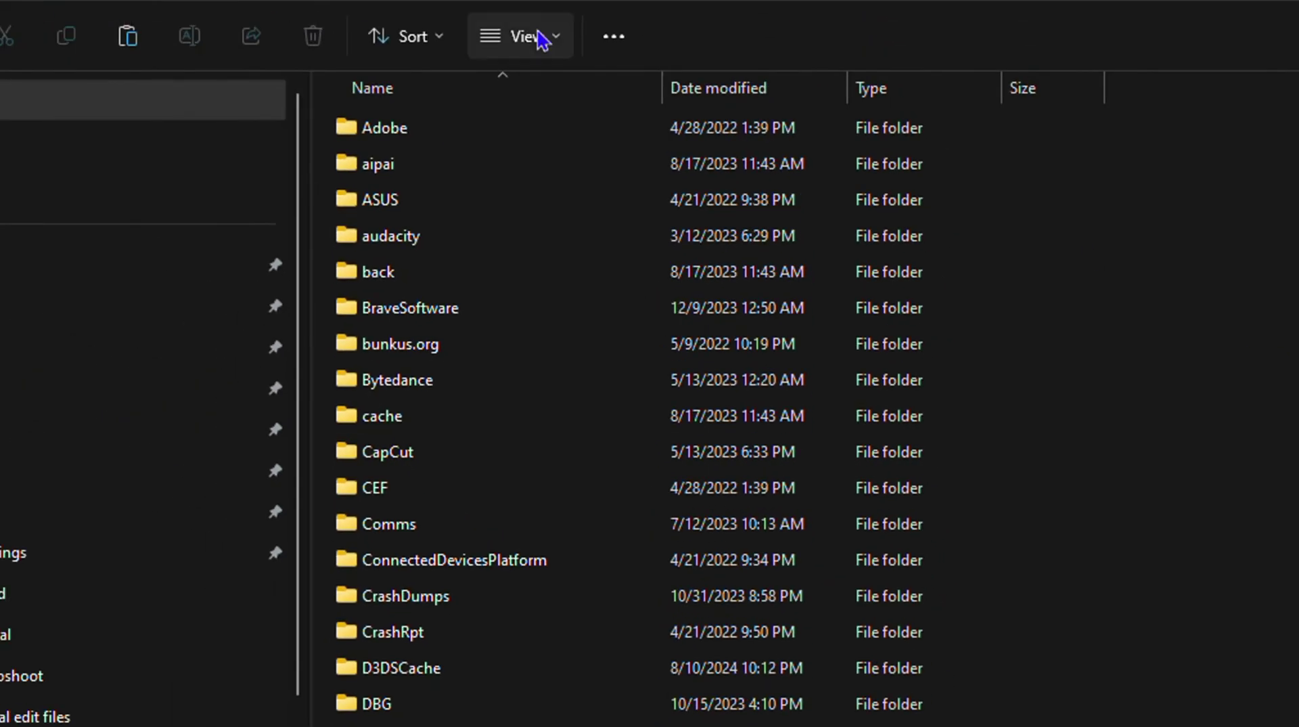
# Turn on the display of hidden items for the Local folder.
pyautogui.click(541, 37)
pyautogui.moveTo(555, 531)
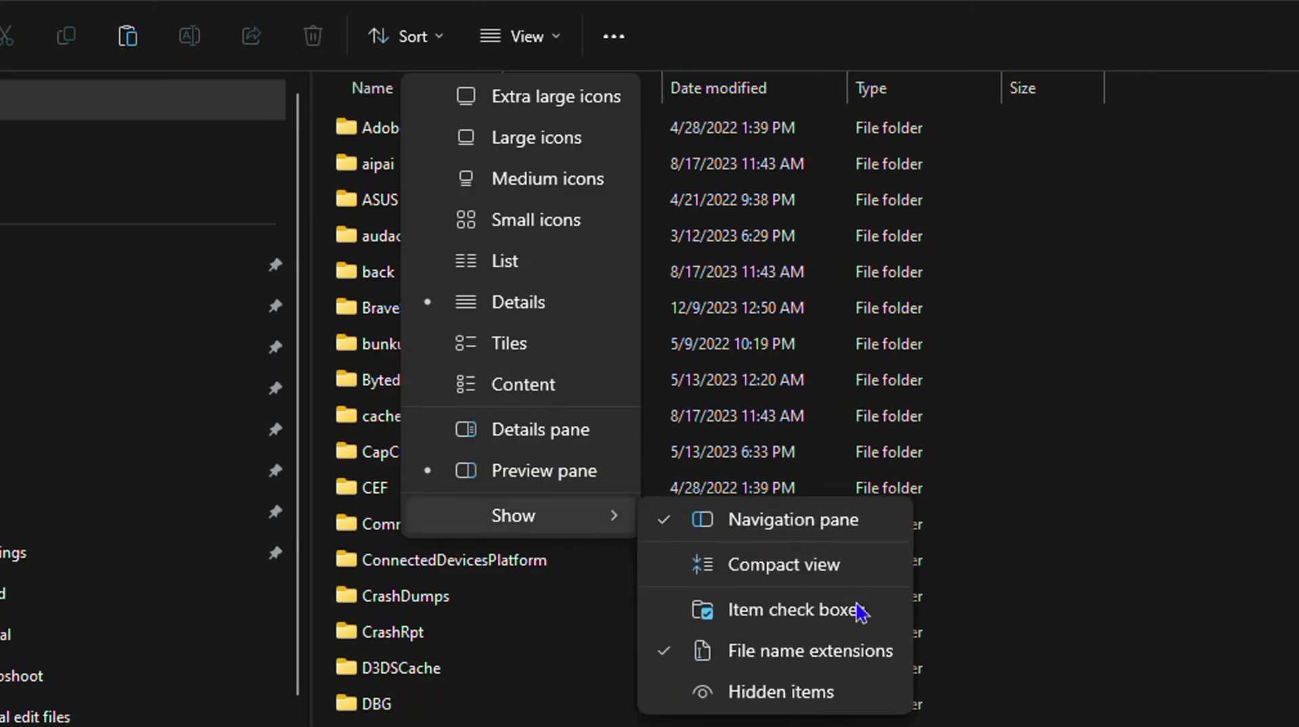
pyautogui.click(729, 704)
pyautogui.press('F4')
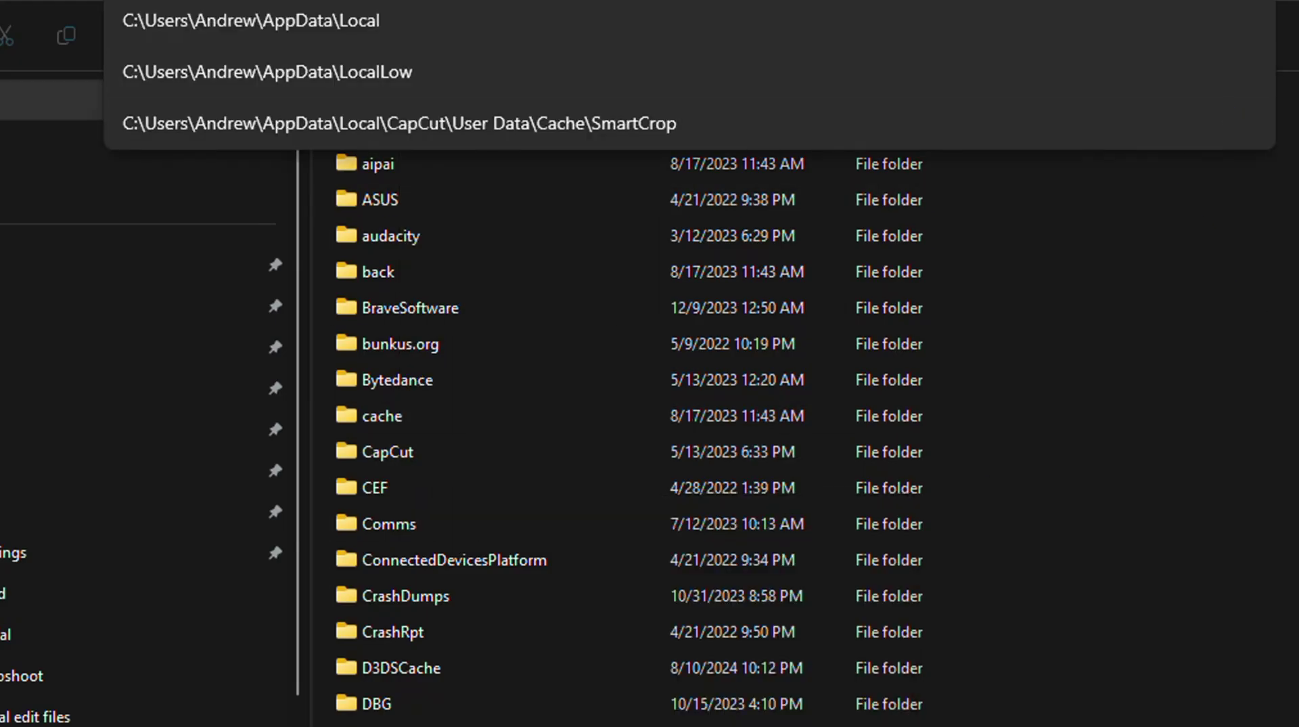
pyautogui.press('Escape')
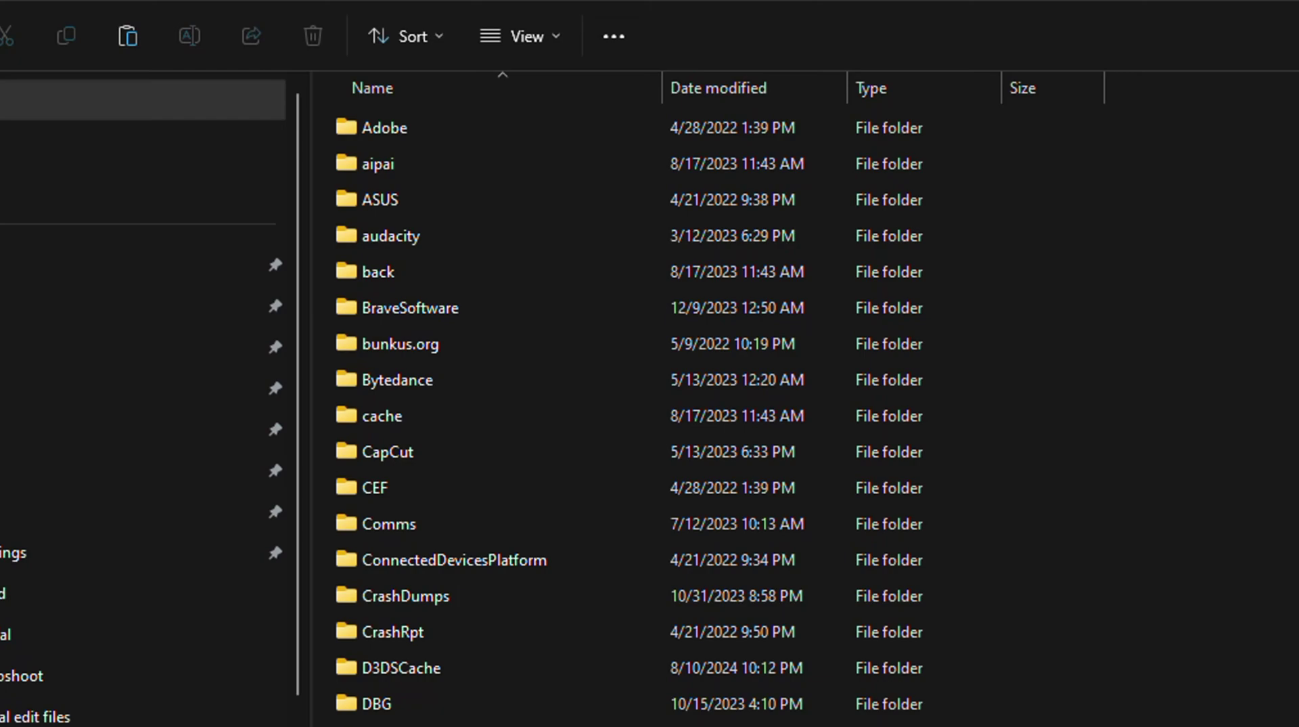
# Find the IconCache.db file near the end of the Local folder and delete it.
pyautogui.scroll(-4, 717, 406)
pyautogui.scroll(-10, 717, 406)
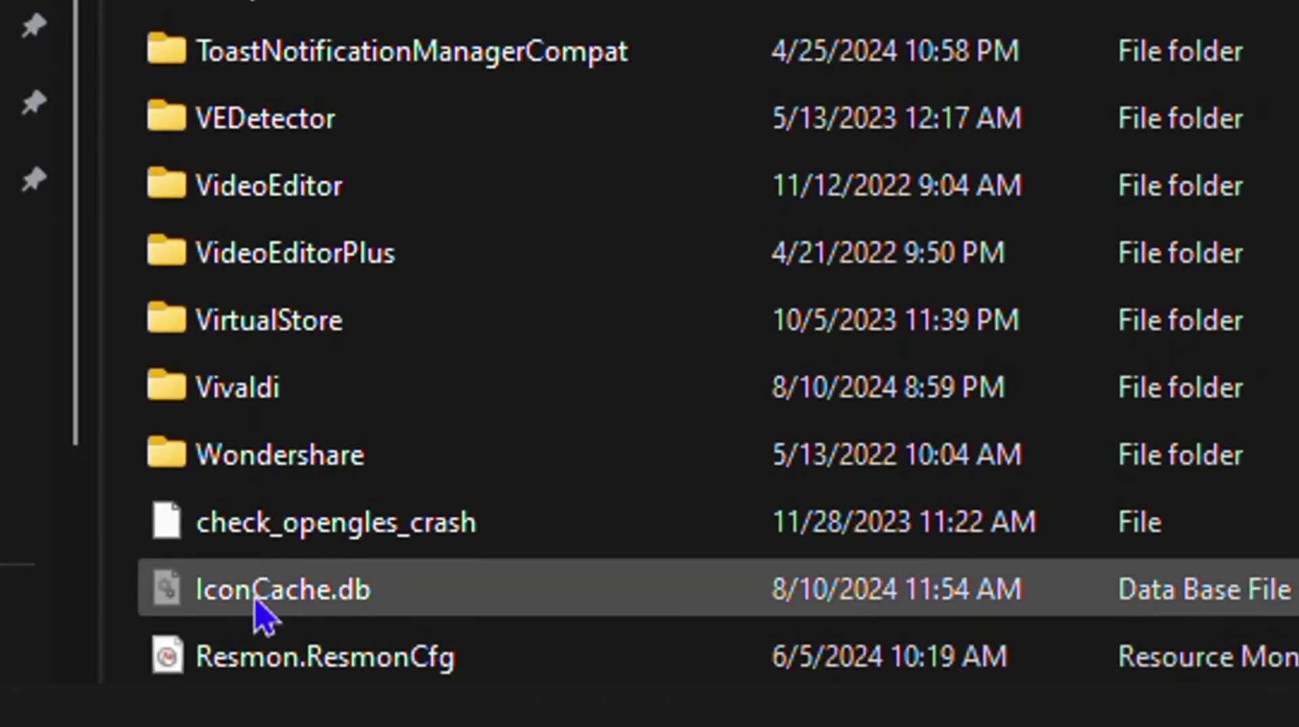
pyautogui.rightClick(286, 596)
pyautogui.click(848, 554)
pyautogui.click(325, 588)
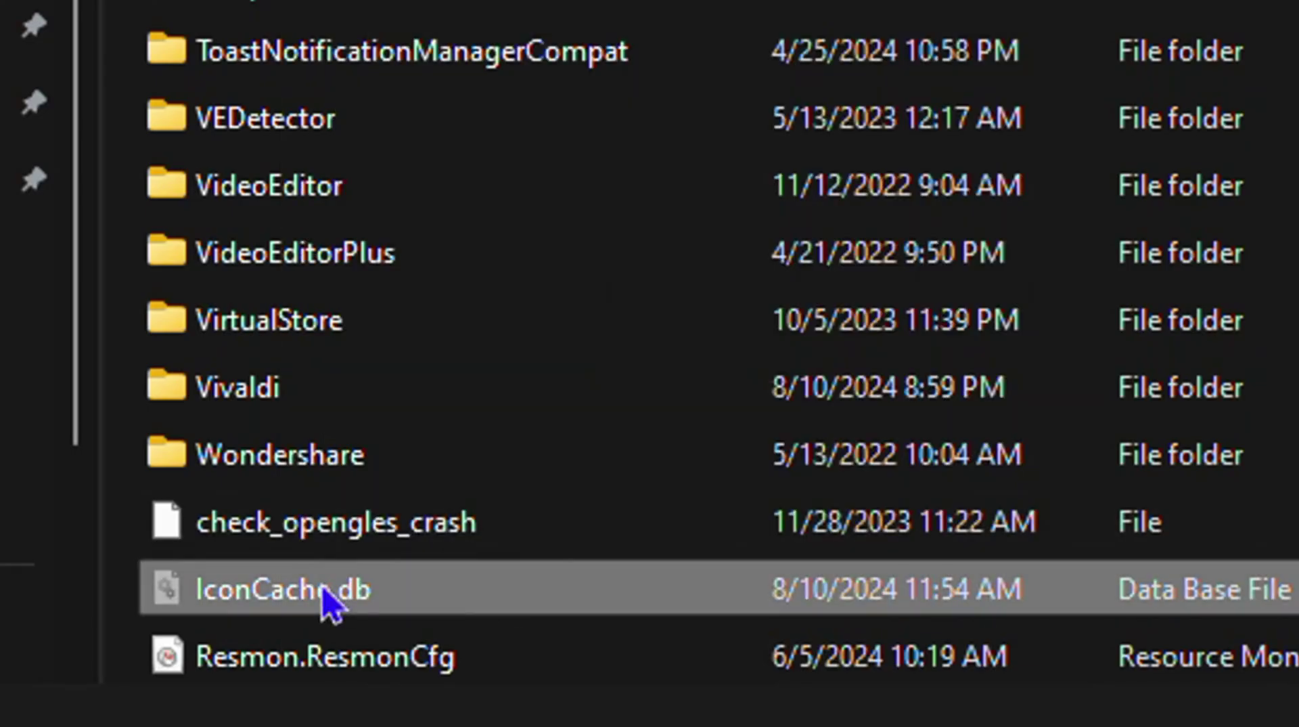
pyautogui.press('Delete')
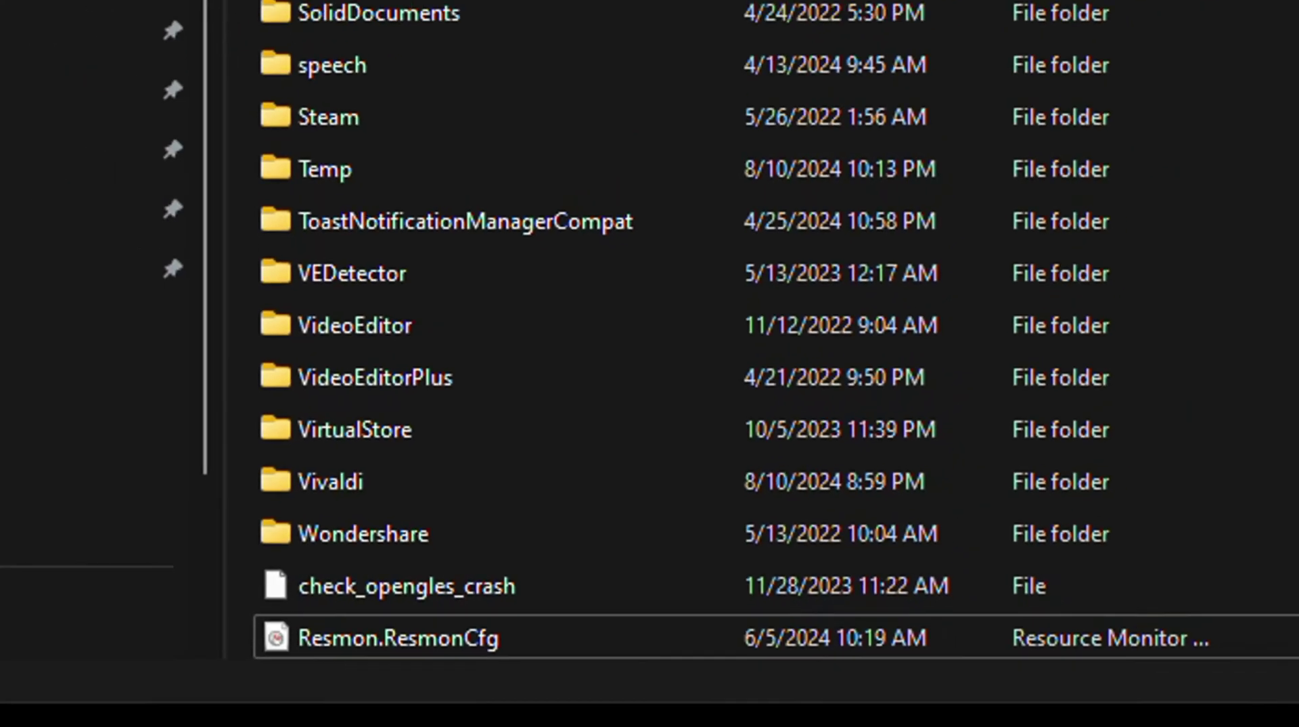